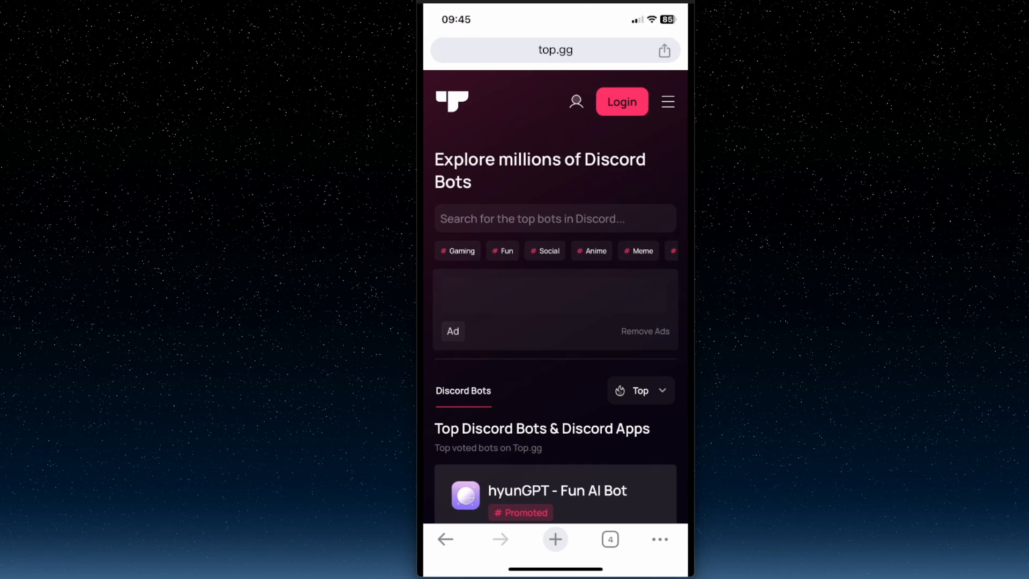
Search Top.gg for 'Green bot' and open Green-bot's detail page from the results.
left_click(555, 219)
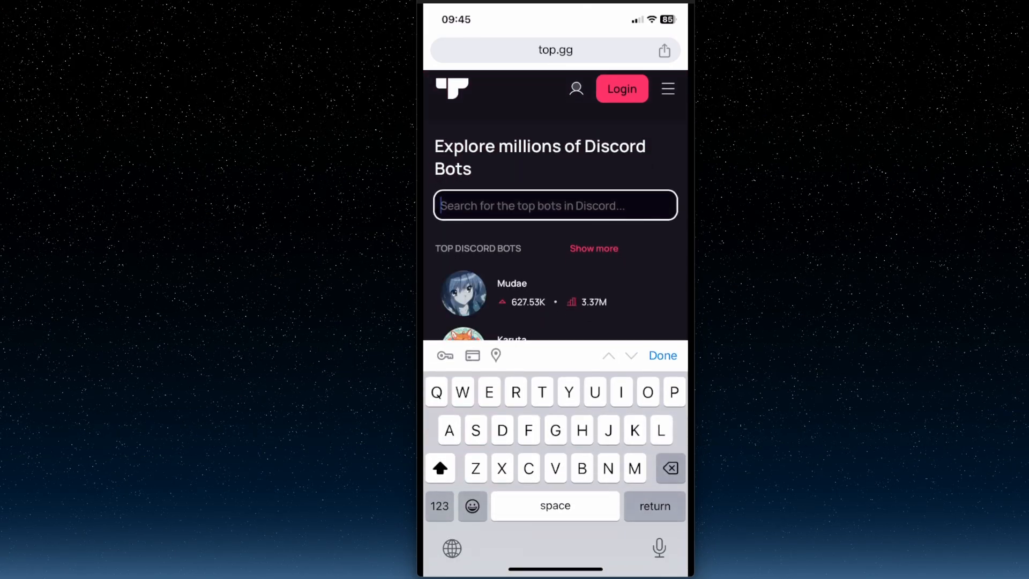
type("Grre")
type("n")
key("BackSpace")
key("BackSpace")
key("BackSpace")
key("BackSpace")
type("reen")
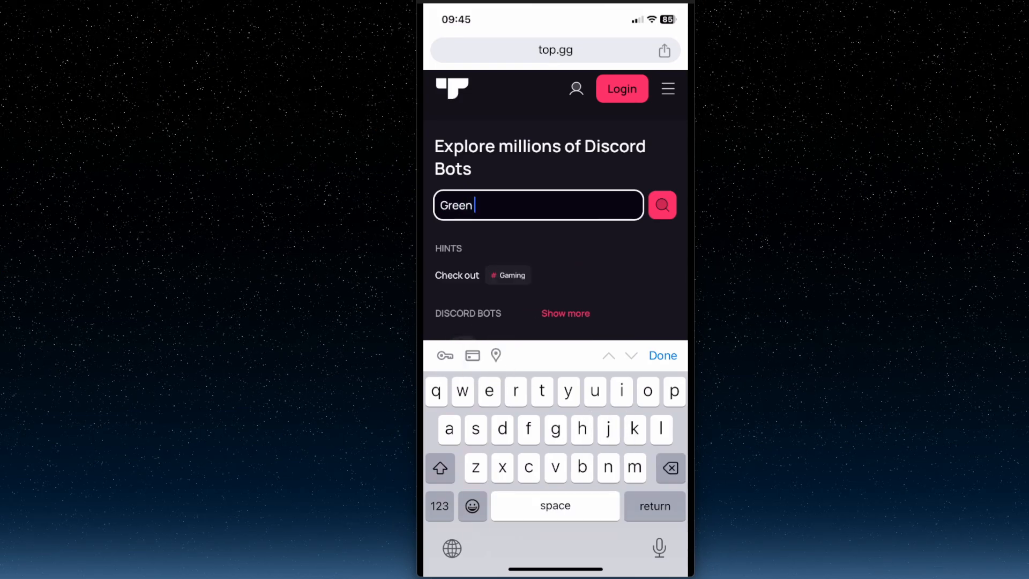
type(" bot")
key("Return")
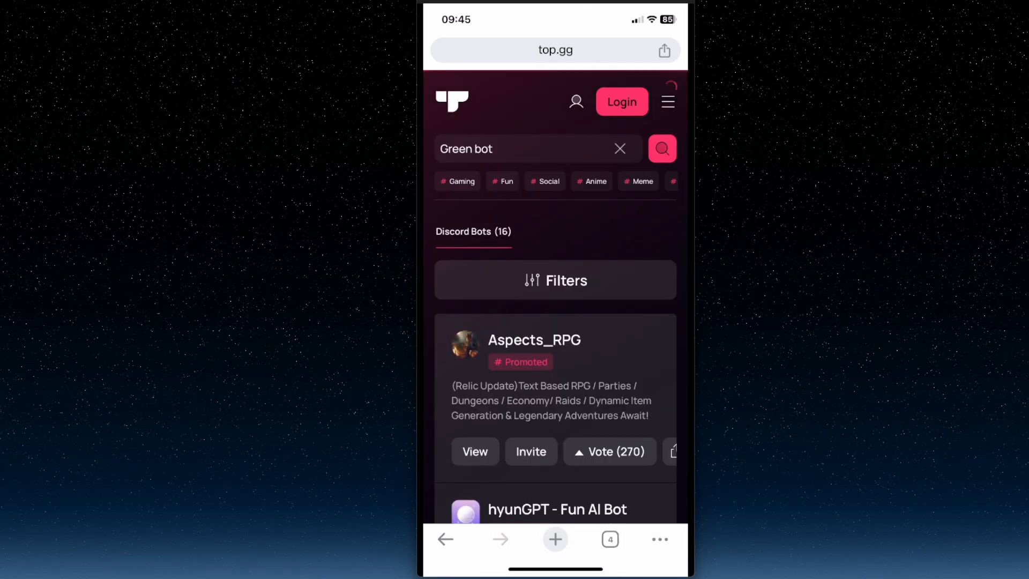
scroll(555, 362, "down", 5)
scroll(555, 362, "down", 1)
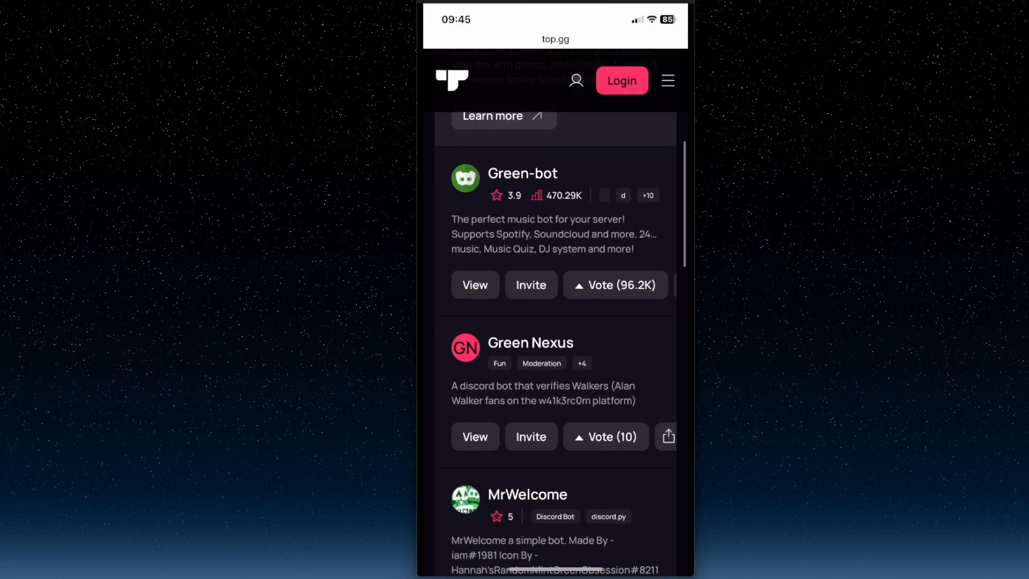
scroll(556, 361, "up", 1)
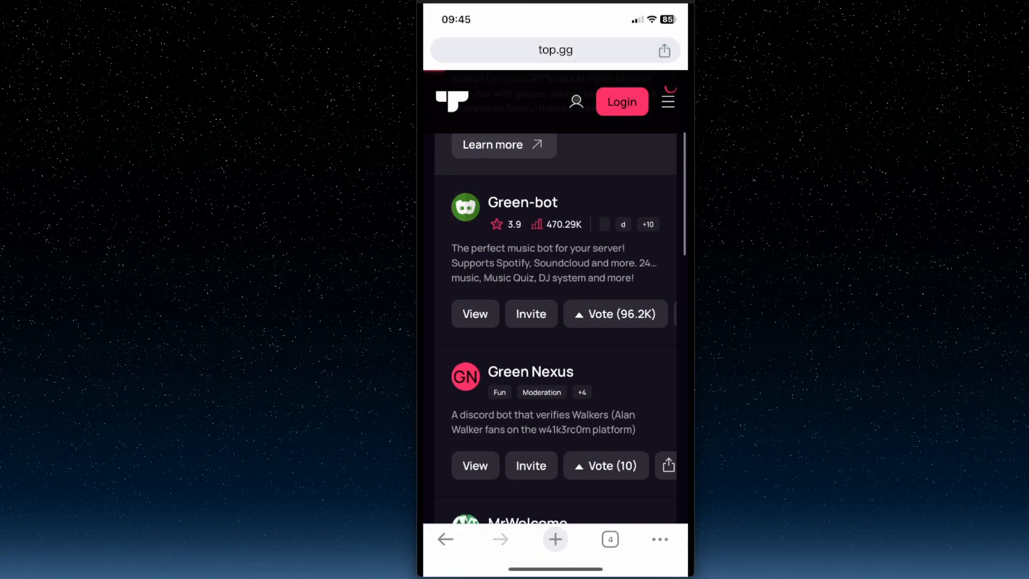
left_click(475, 313)
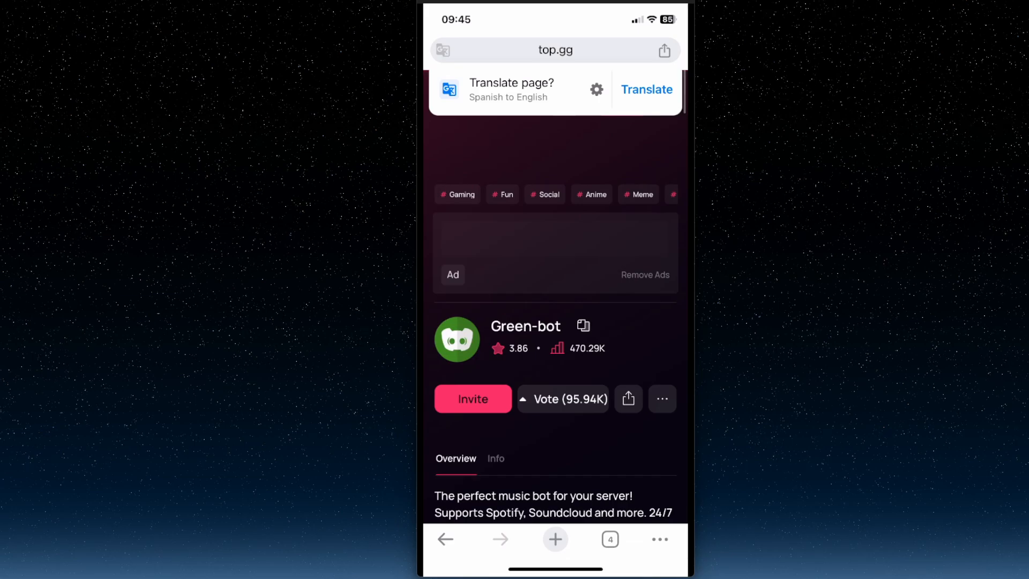
scroll(555, 362, "down", 2)
scroll(555, 362, "down", 2)
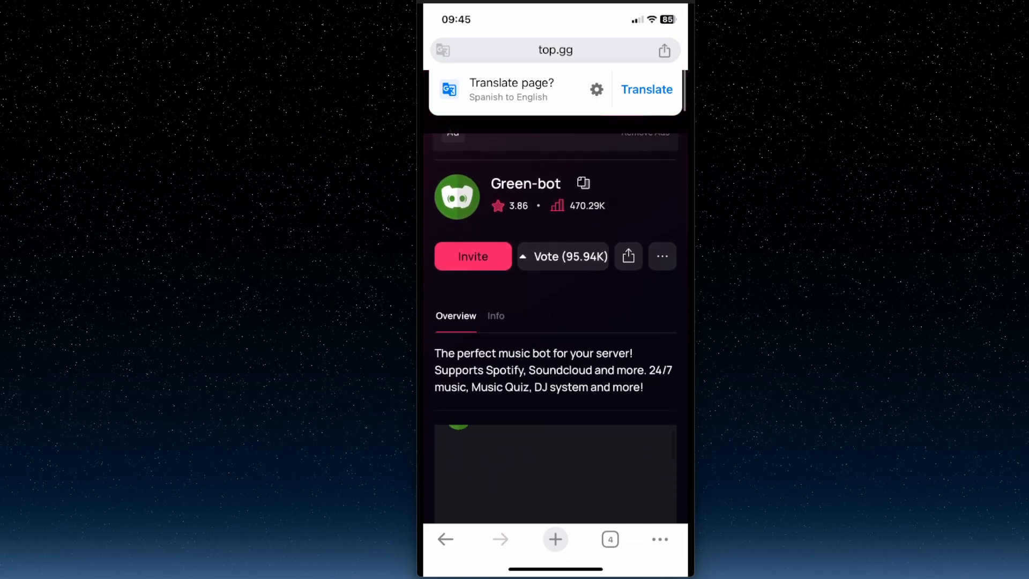
Invite Green-bot and pick the first server in the 'Select a server' list as its destination.
left_click(474, 256)
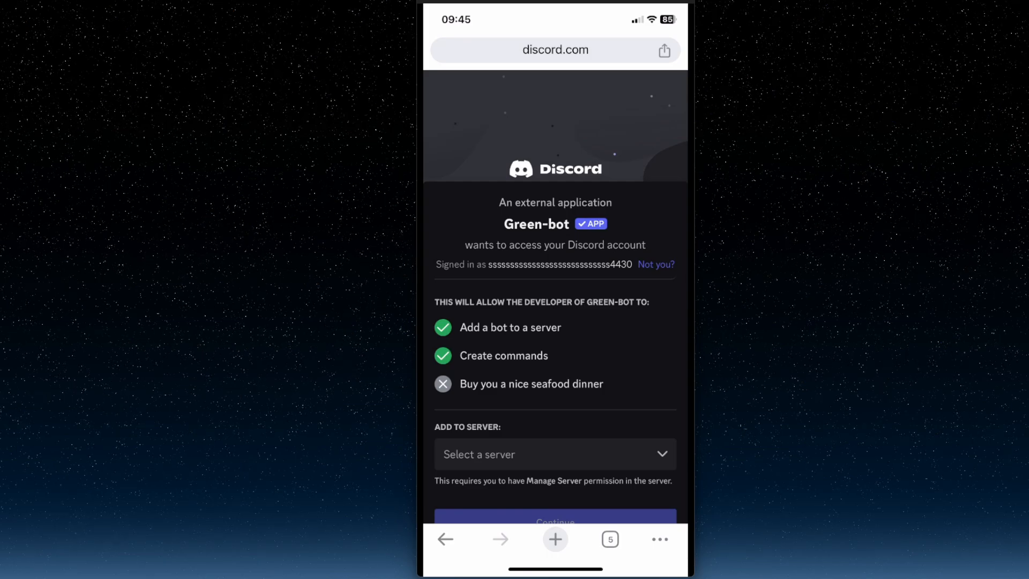
scroll(555, 321, "down", 3)
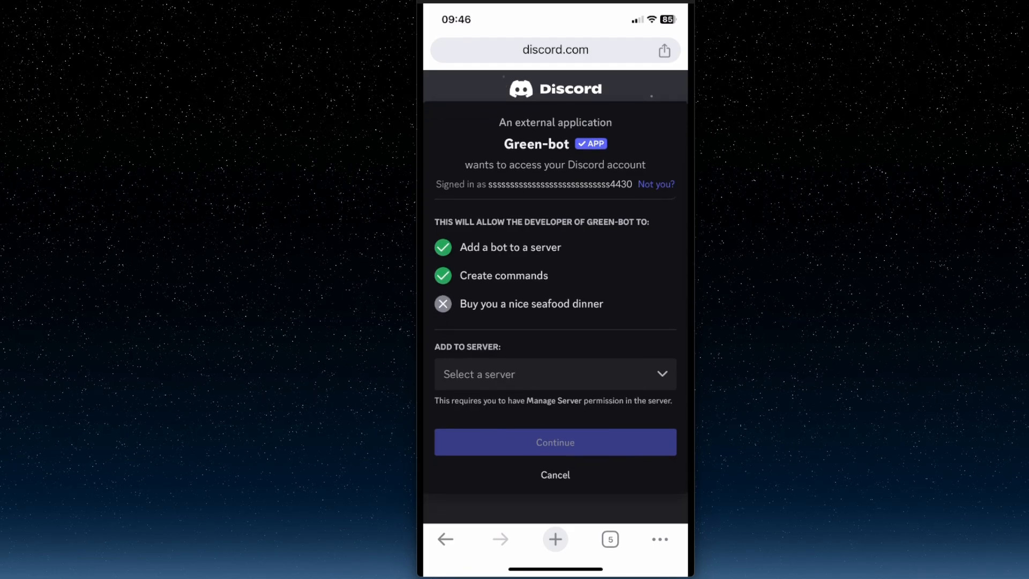
left_click(555, 374)
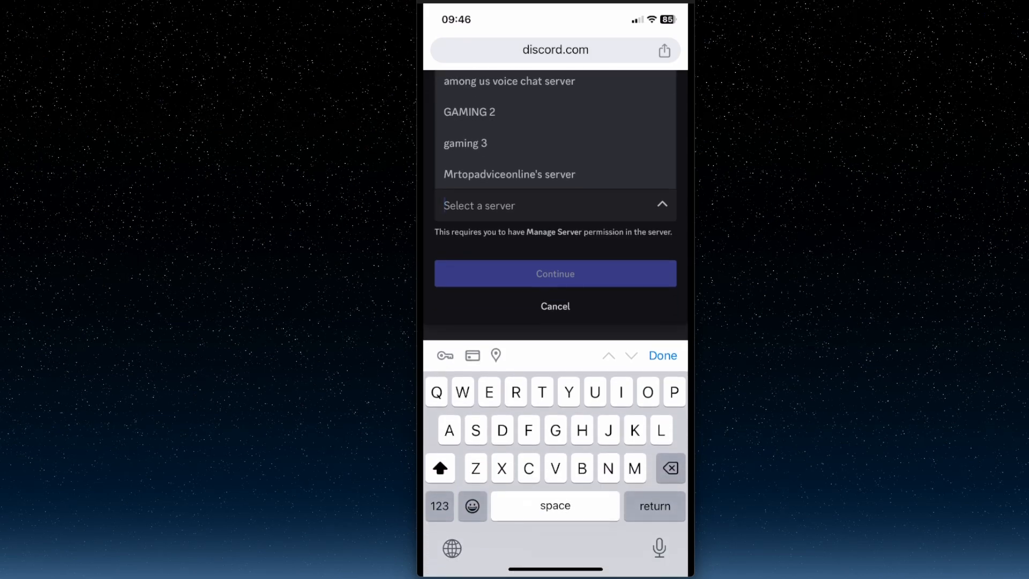
scroll(555, 201, "up", 3)
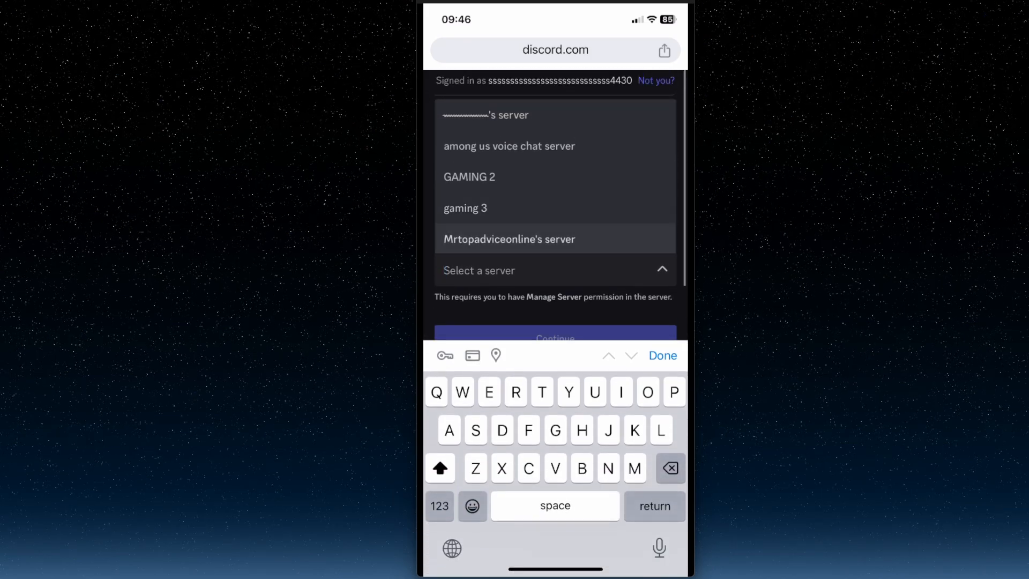
left_click(555, 115)
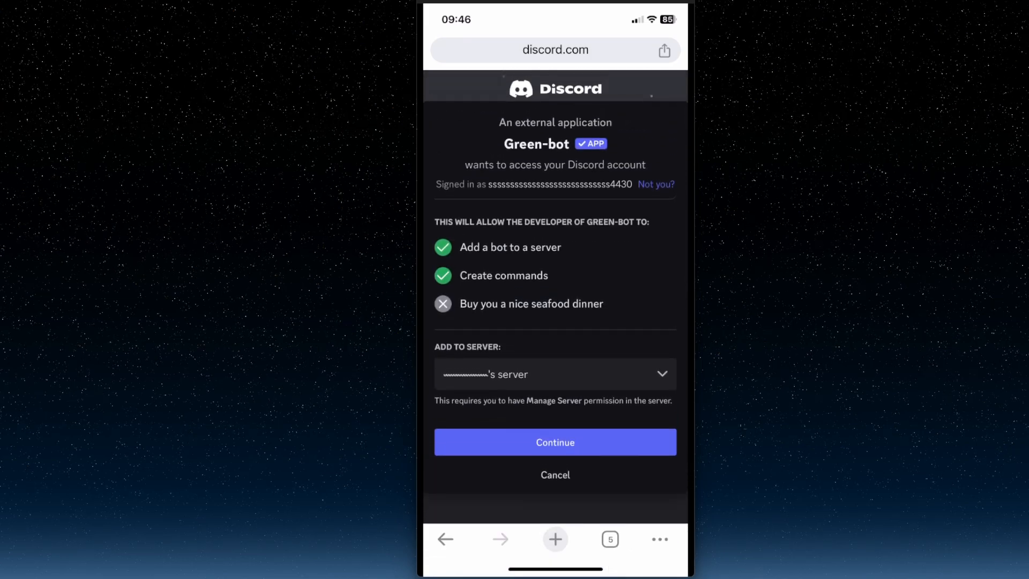
Continue, authorise Green-bot's listed permissions and pass the 'I am human' captcha.
left_click(556, 442)
scroll(555, 305, "down", 2)
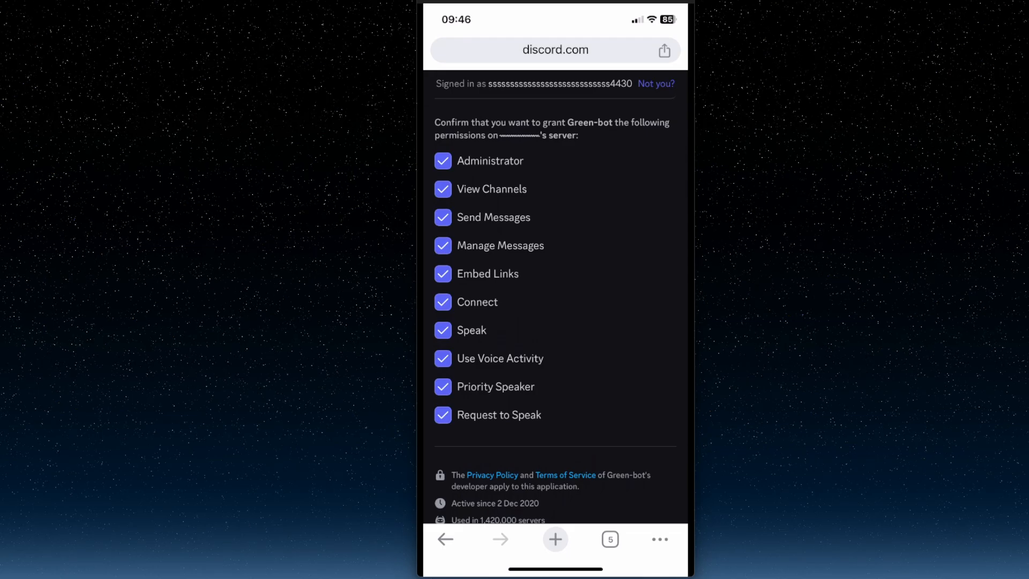
scroll(555, 306, "down", 3)
left_click(580, 472)
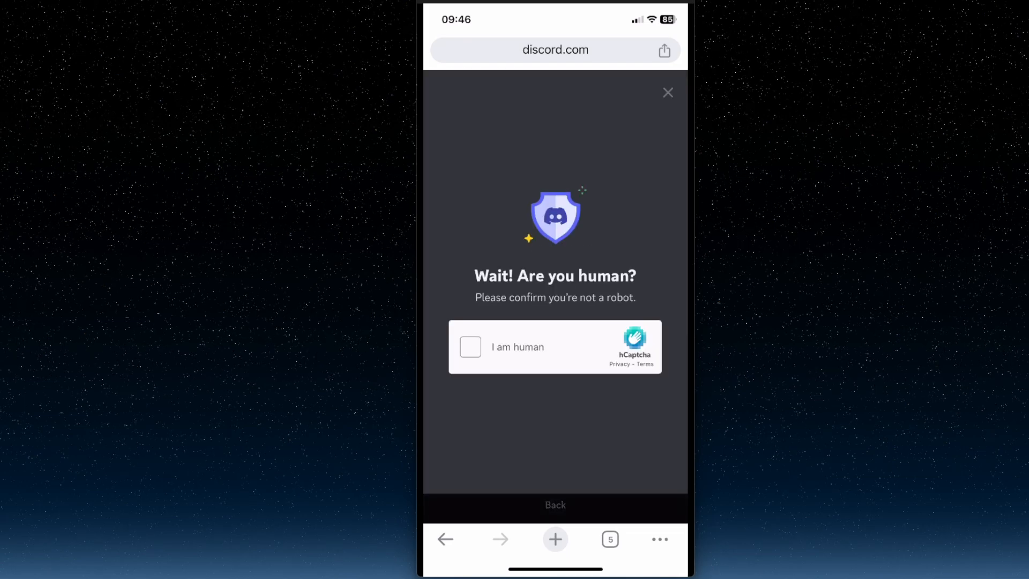
left_click(470, 347)
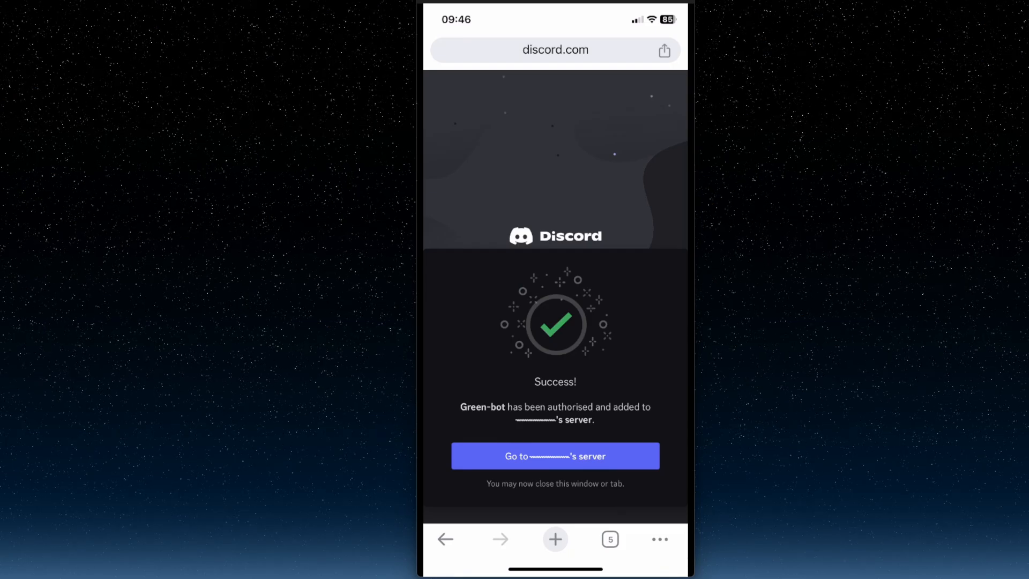
Leave the browser and bring the Discord app to the foreground.
left_click_drag(555, 570, 555, 289)
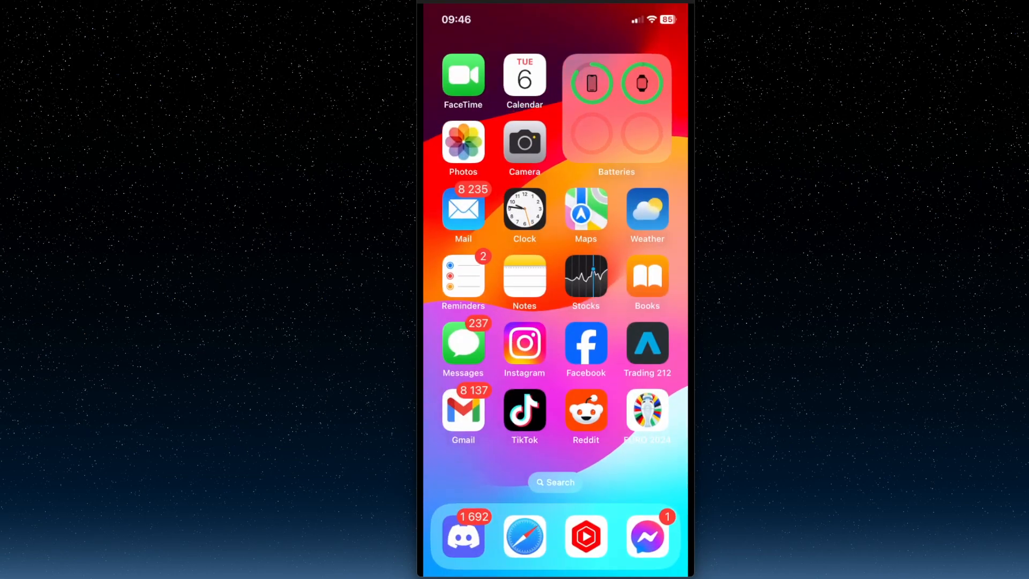
left_click(468, 533)
left_click_drag(555, 570, 554, 402)
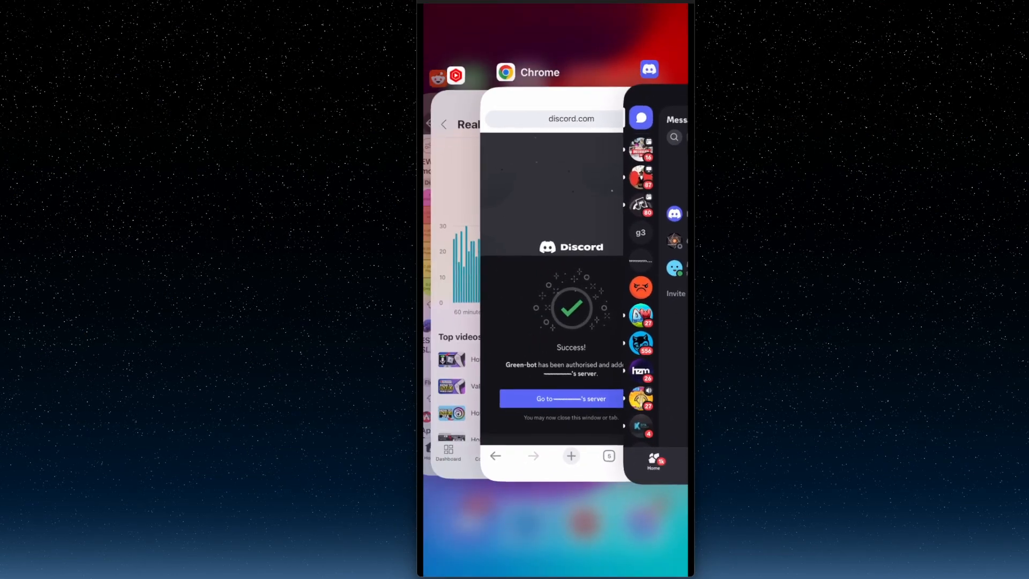
left_click(643, 281)
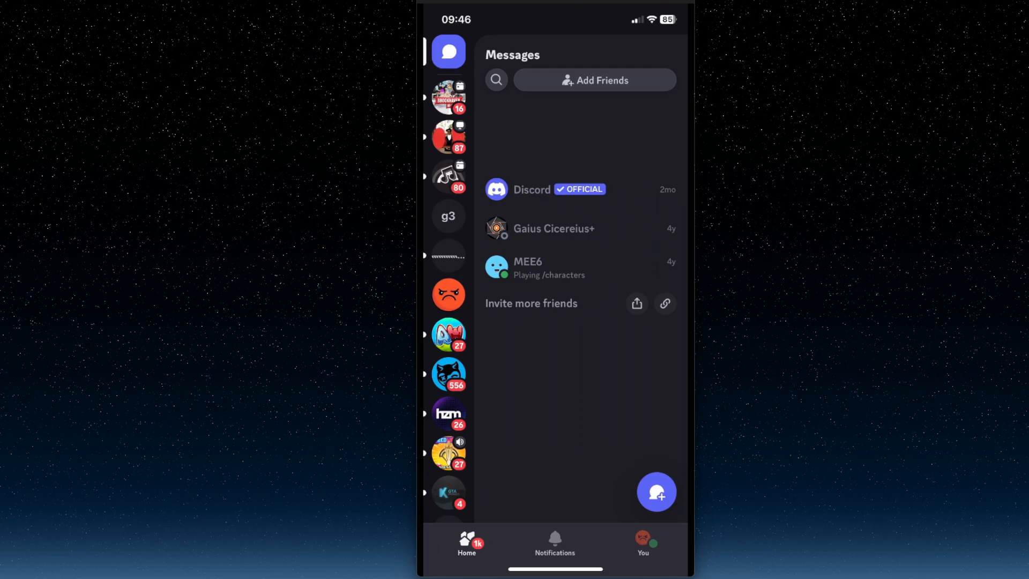
Enter the server's #general channel and read Green-bot's welcome message with a reply started.
left_click(449, 256)
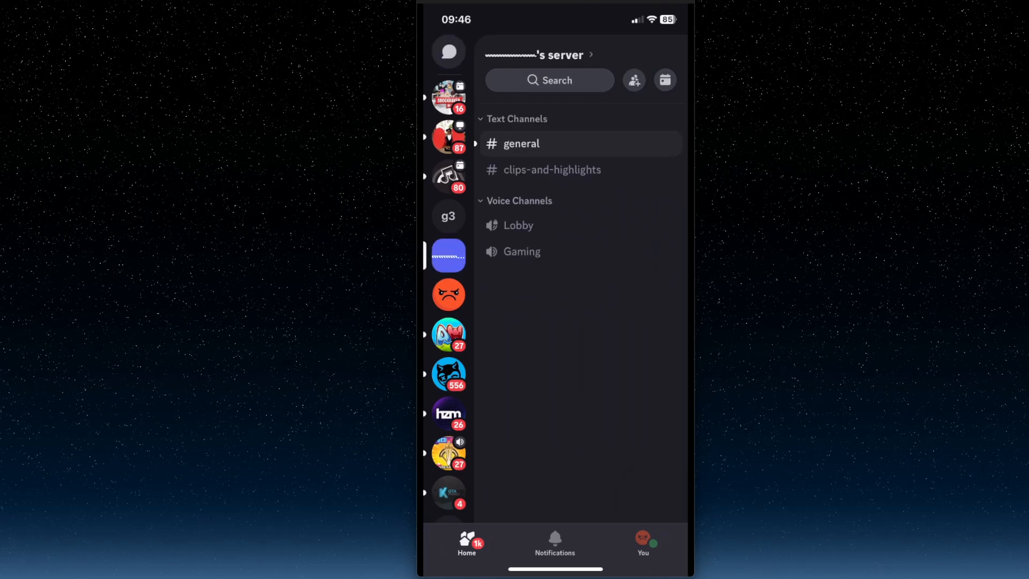
left_click(521, 143)
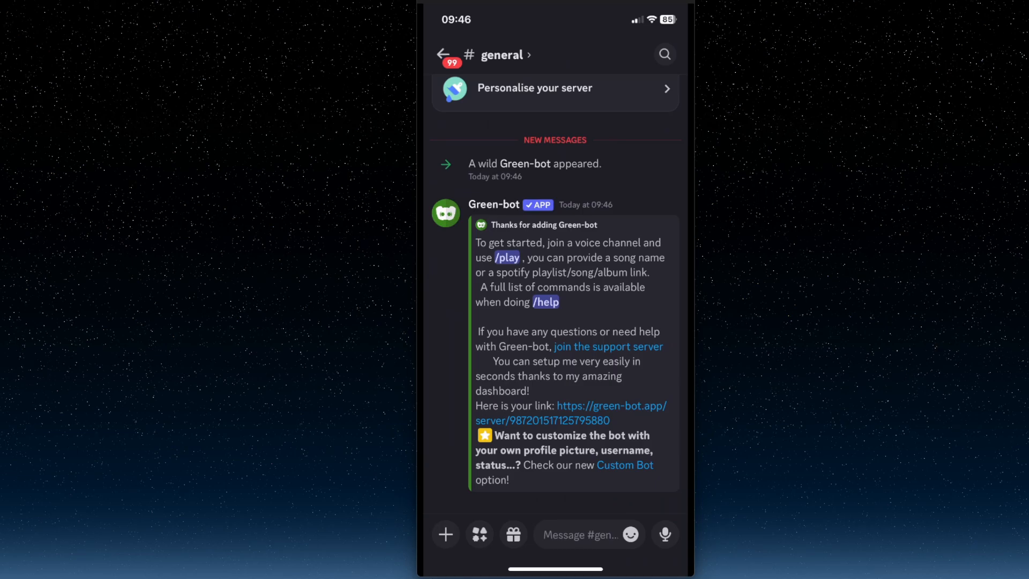
left_click_drag(603, 322, 515, 322)
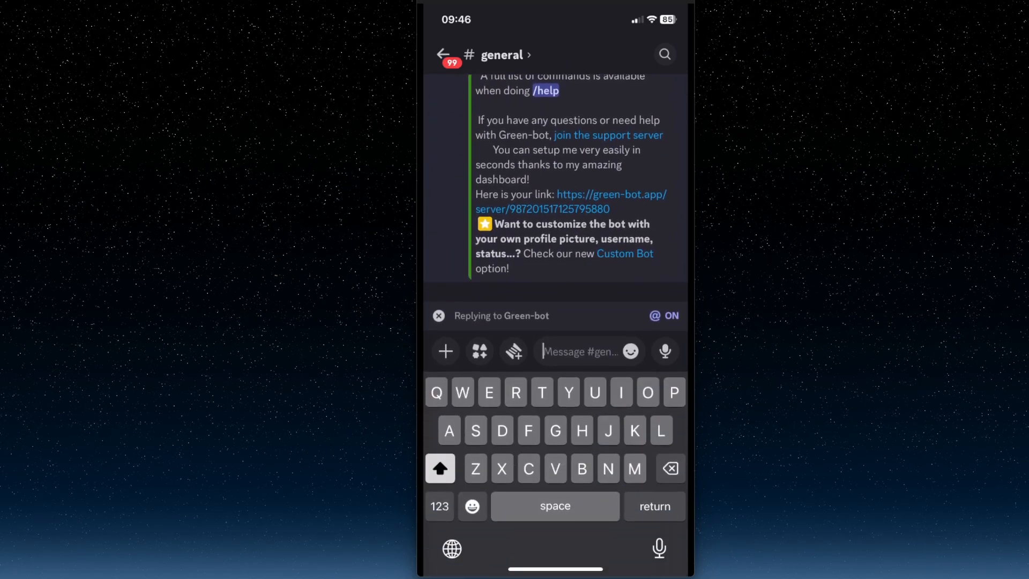
left_click(555, 177)
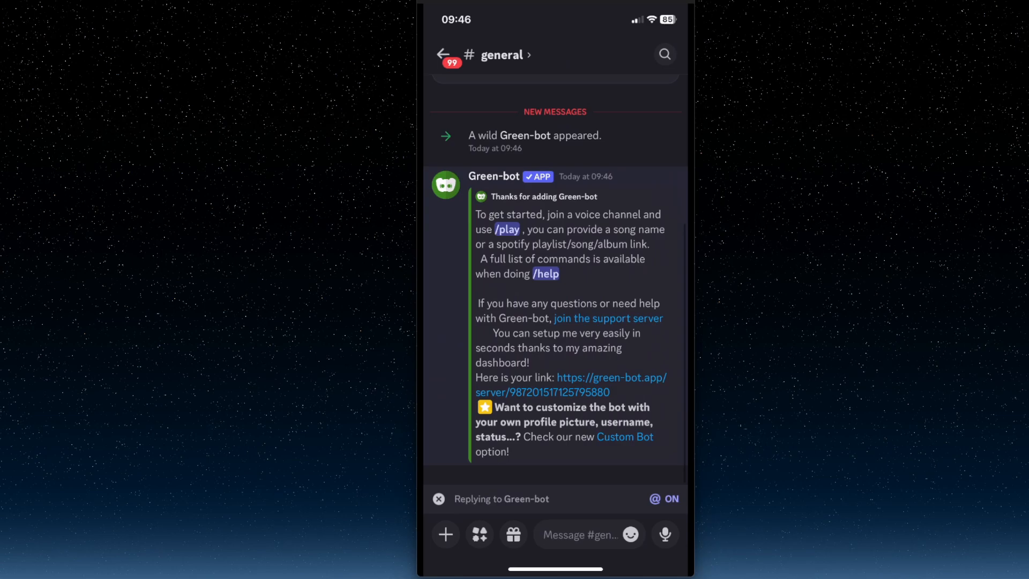